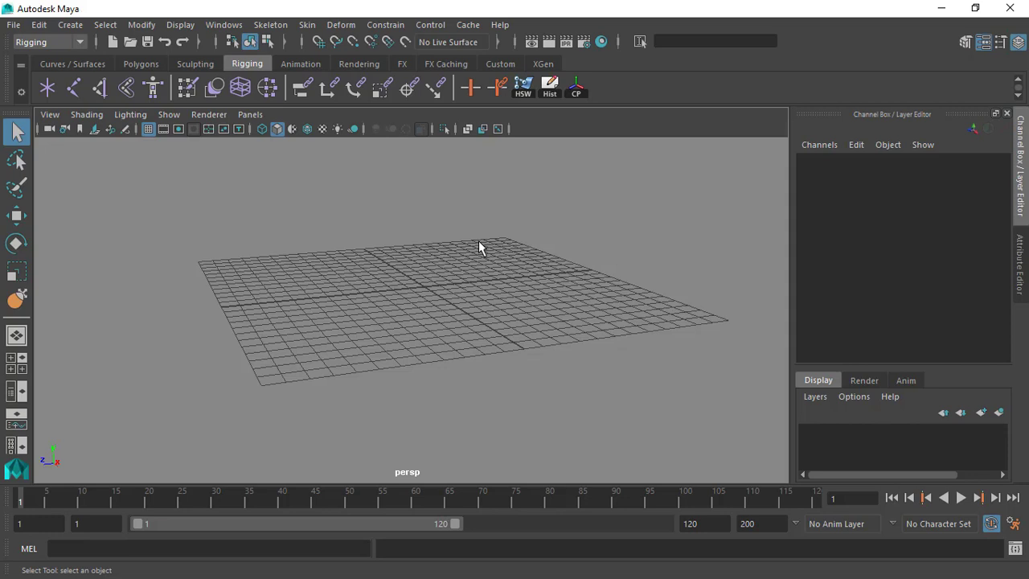
Step: Draw a V-shaped chain of three joints on the grid using the Joint Tool with its existing settings
alt+drag(450, 252, 469, 287)
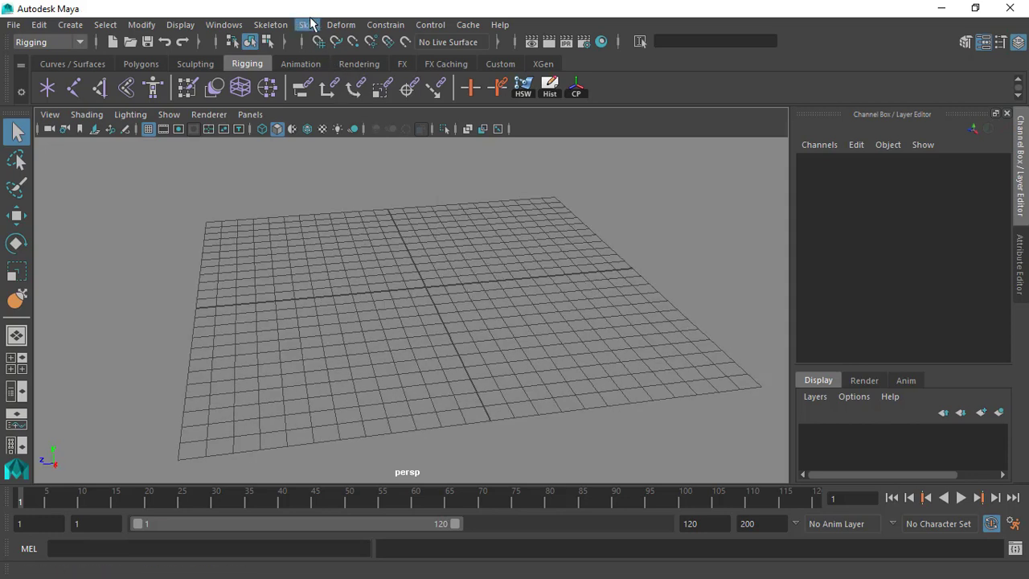
click(272, 25)
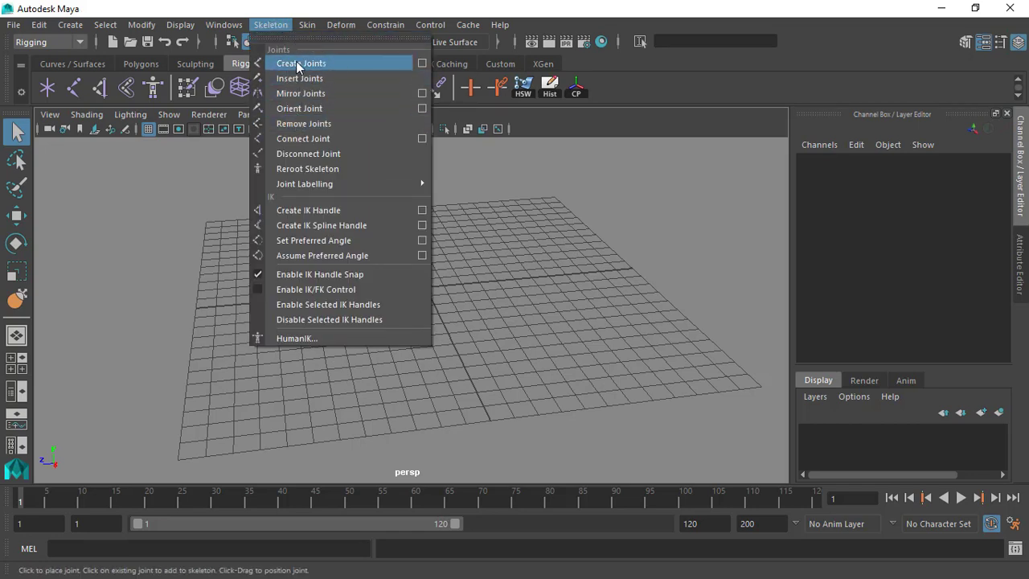
click(419, 62)
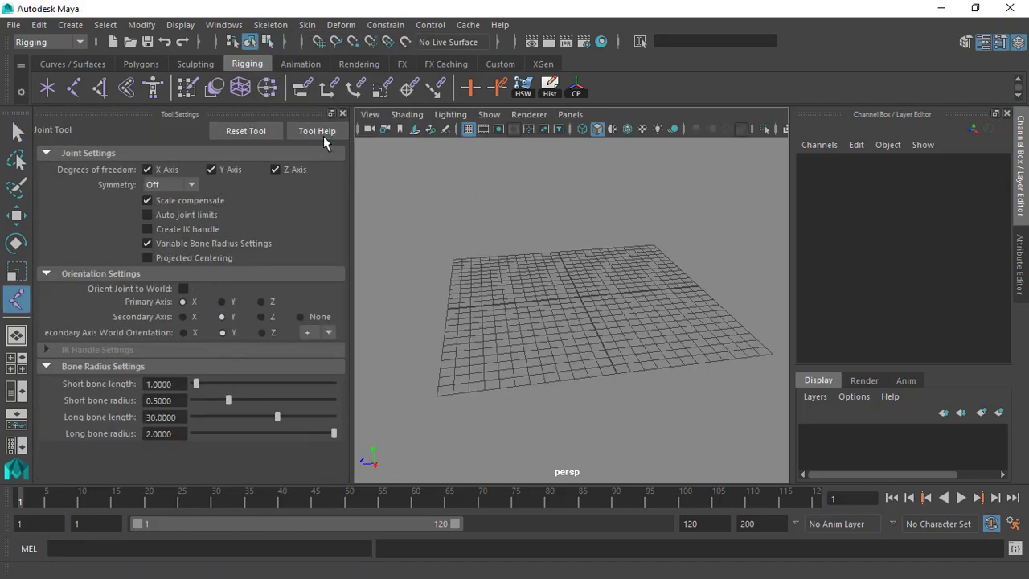
click(342, 114)
alt+middle_drag(453, 275, 422, 257)
alt+drag(422, 257, 283, 252)
click(272, 246)
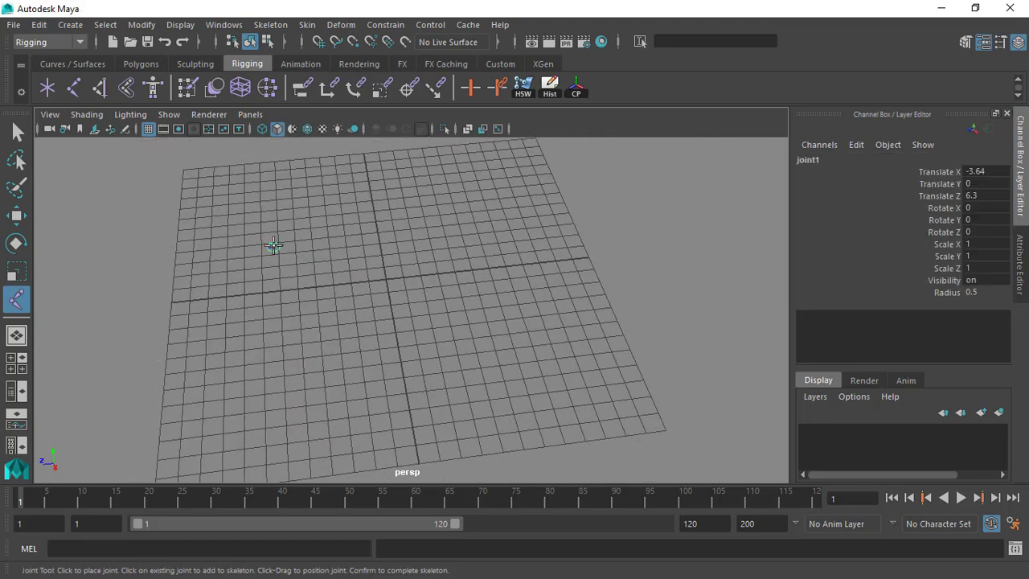
click(354, 303)
click(439, 234)
mouse_move(439, 241)
alt+mouse_down()
mouse_move(487, 322)
mouse_move(341, 276)
mouse_move(413, 269)
mouse_move(570, 295)
mouse_move(489, 311)
alt+mouse_up()
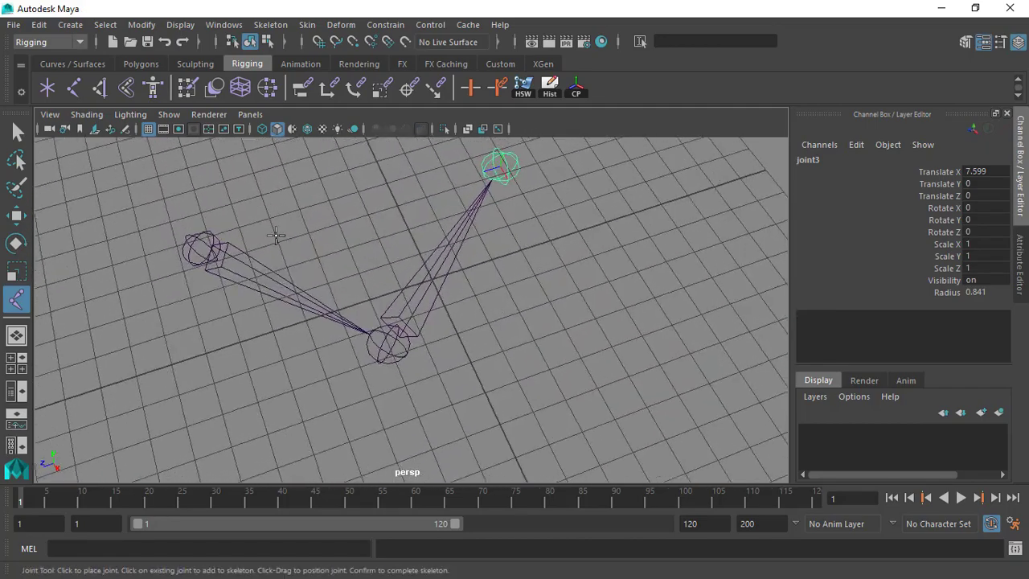
alt+drag(530, 278, 483, 280)
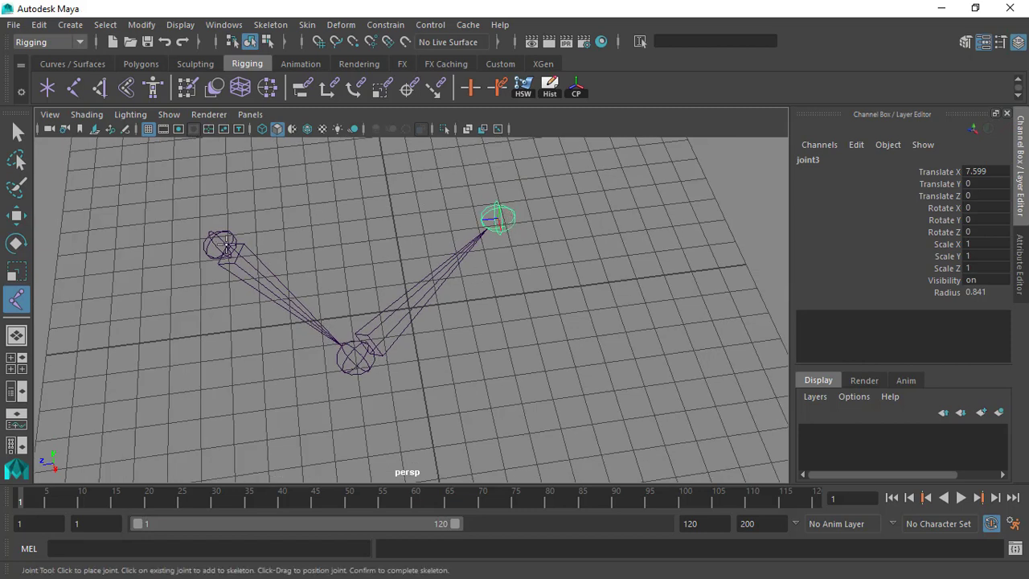
alt+drag(351, 356, 197, 302)
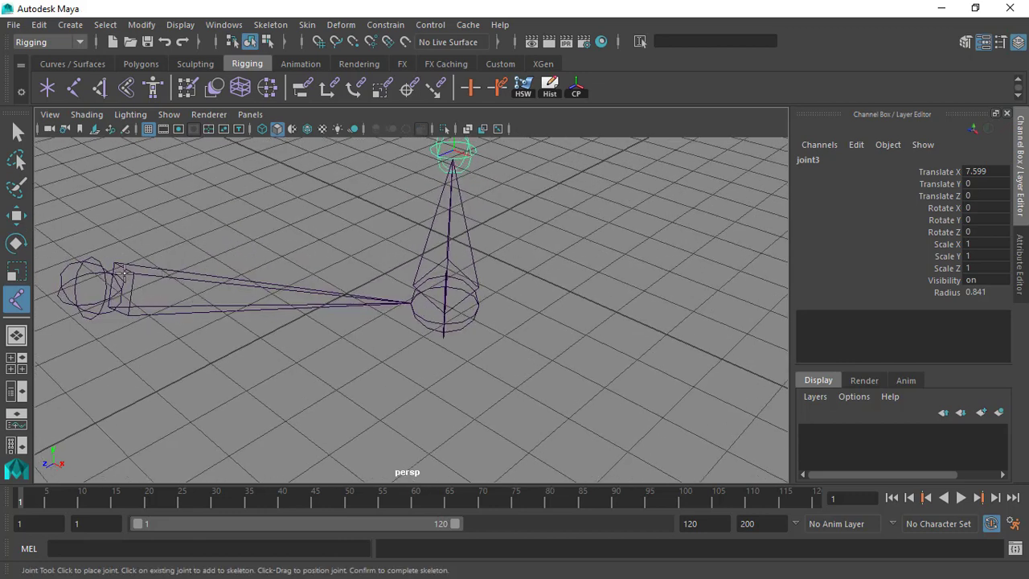
alt+middle_drag(388, 292, 482, 269)
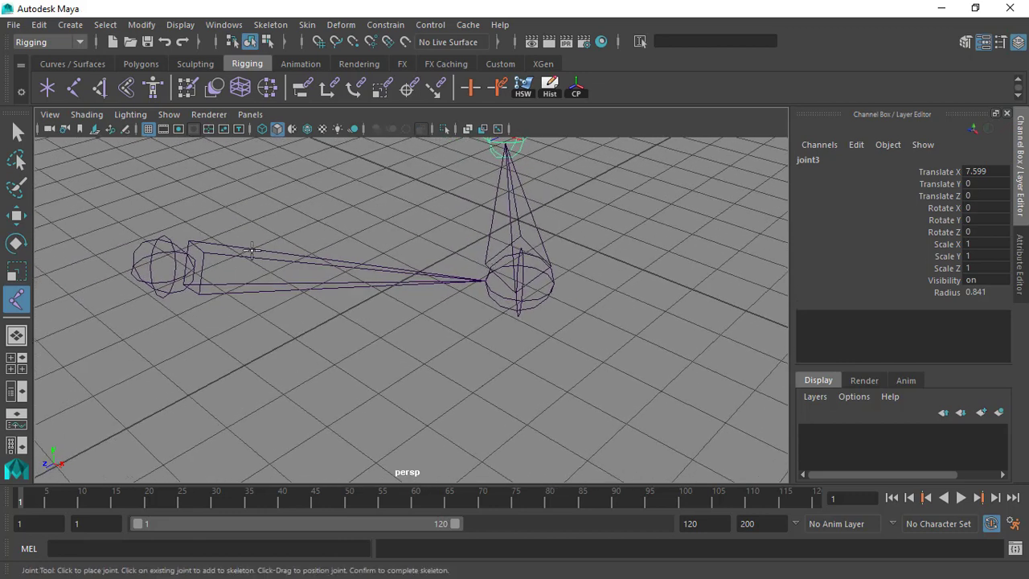
alt+drag(209, 262, 205, 295)
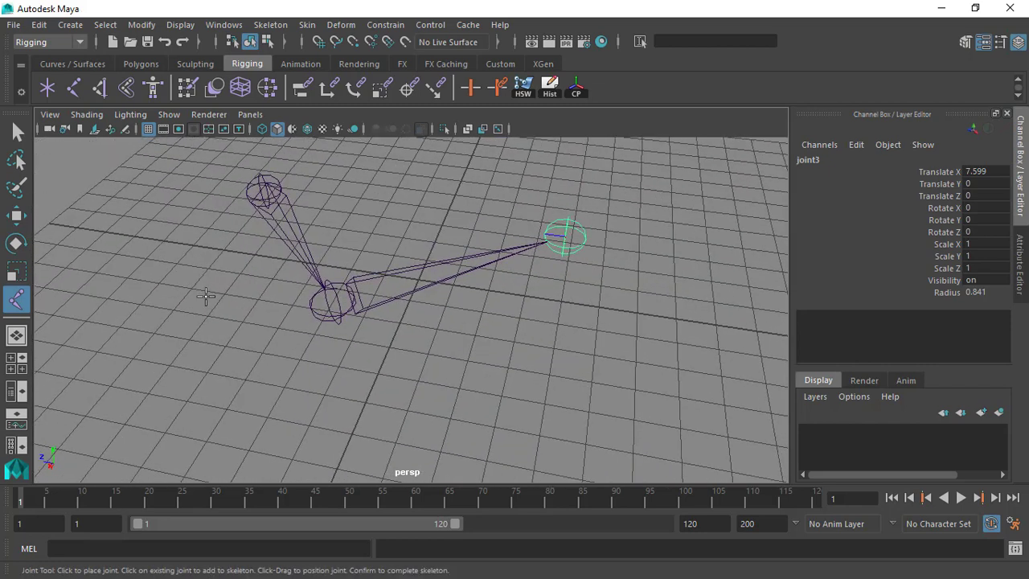
key(q)
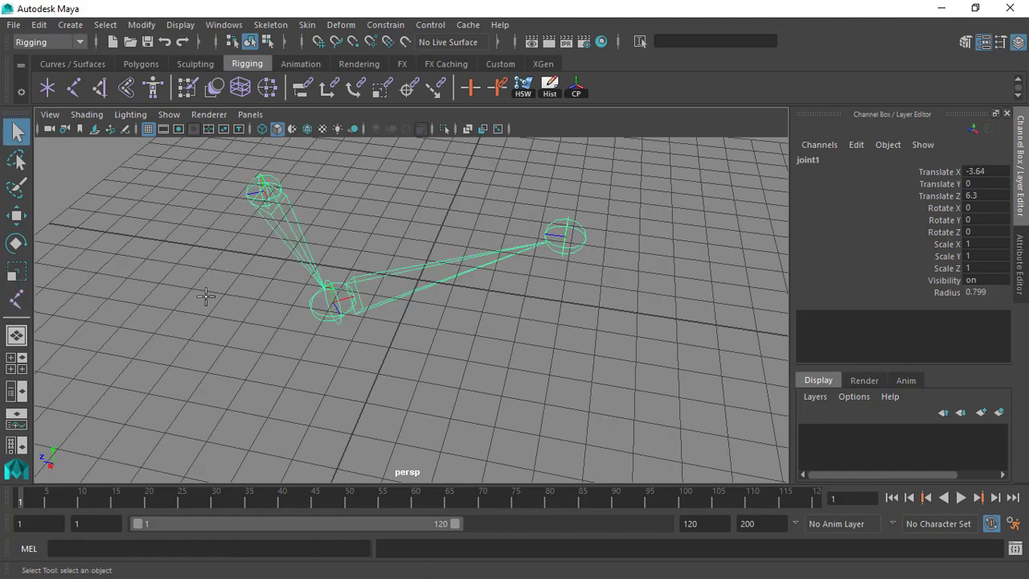
Step: Try moving the whole joint chain by its root joint and undo the move
click(211, 299)
alt+drag(211, 299, 429, 305)
click(366, 309)
click(403, 240)
click(315, 284)
alt+drag(315, 285, 317, 323)
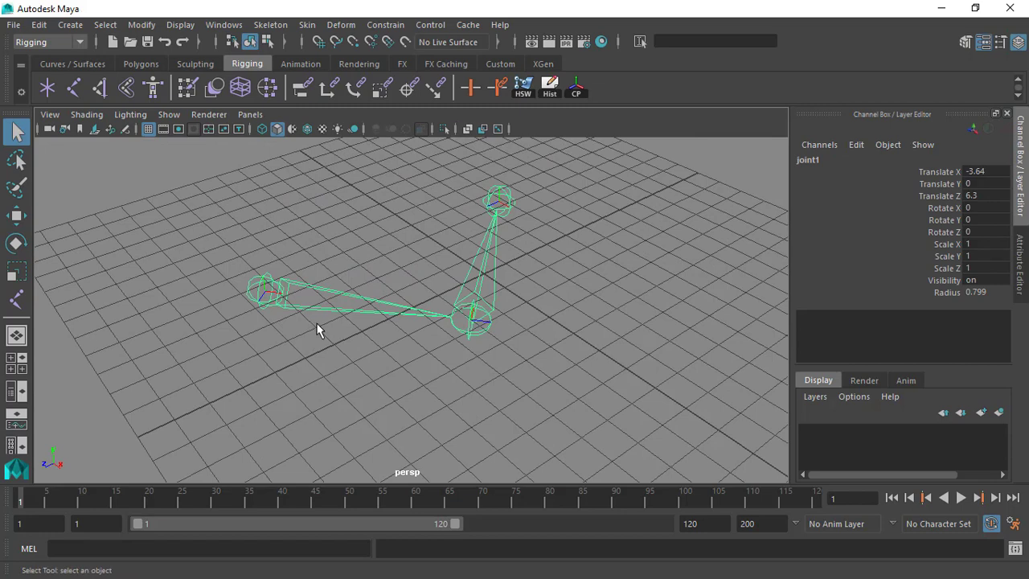
key(w)
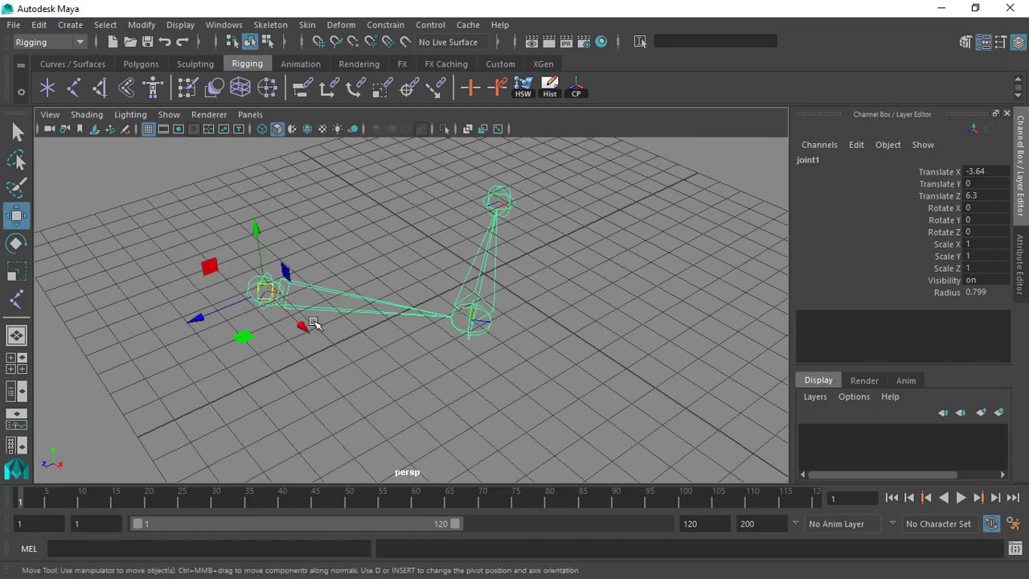
drag(264, 291, 259, 233)
key(ctrl+z)
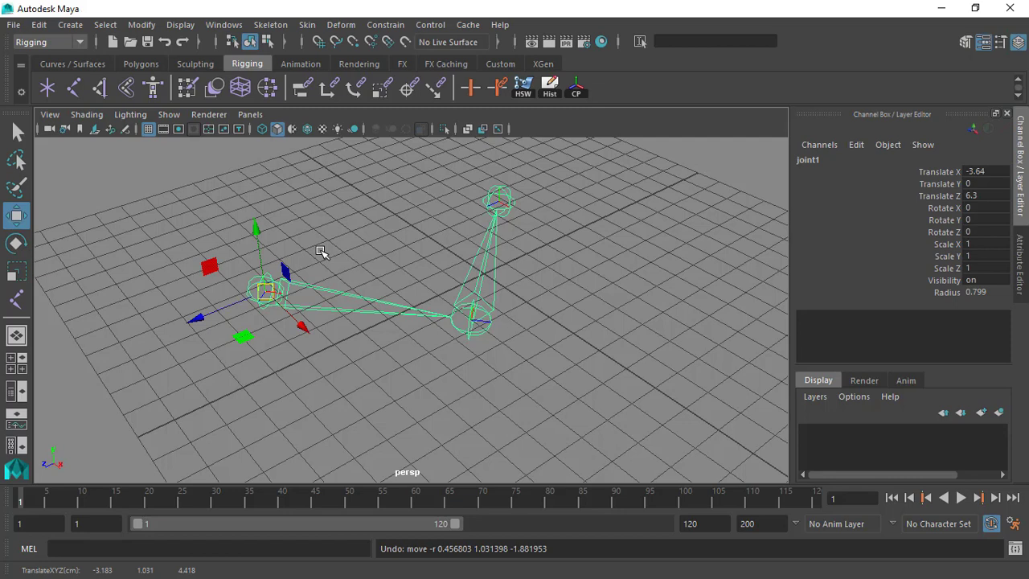
Step: Try freely rotating the root joint to see how its child joints follow, and undo the rotations
key(e)
drag(265, 287, 303, 317)
click(350, 252)
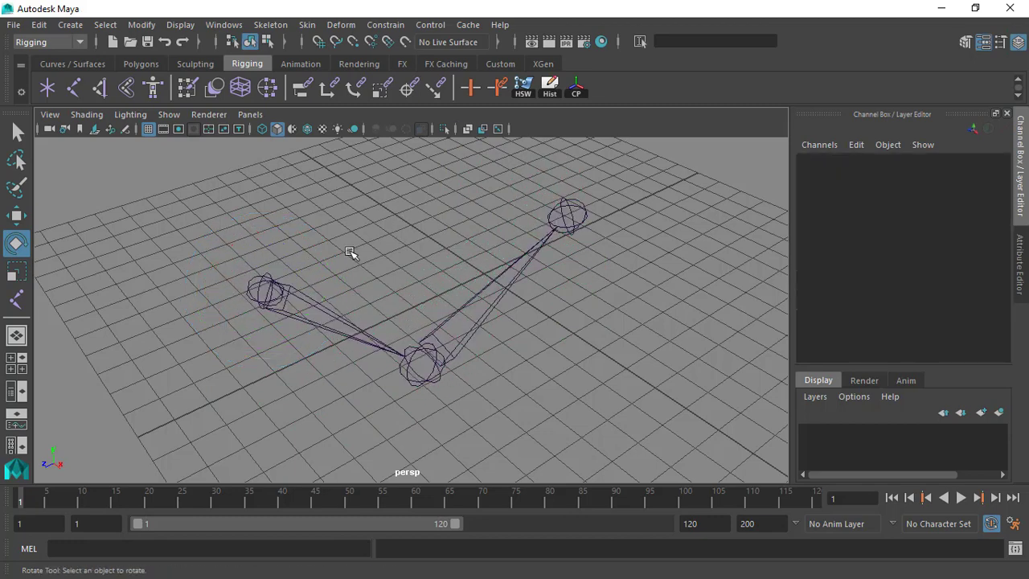
click(269, 291)
alt+drag(367, 329, 394, 313)
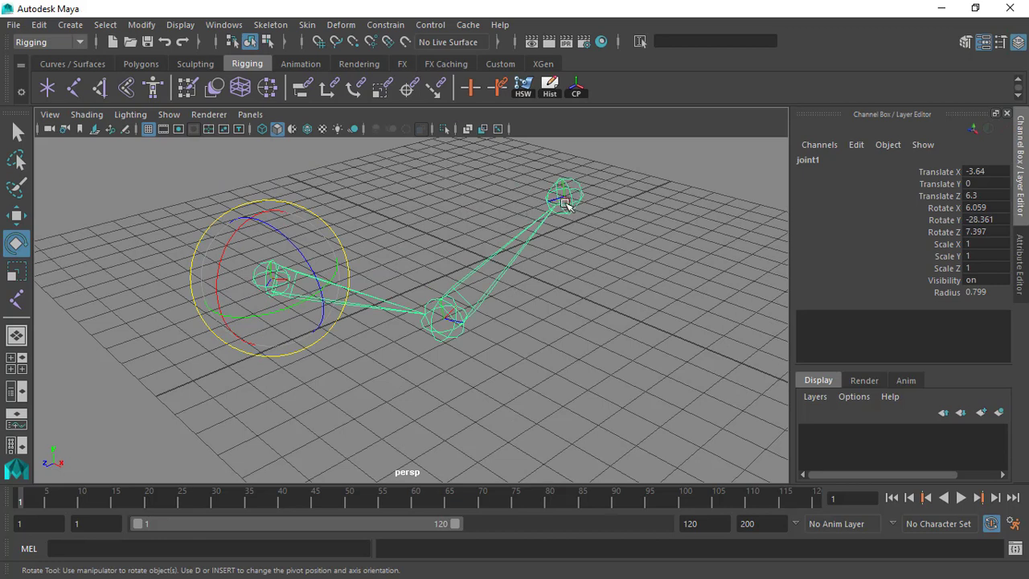
click(492, 292)
key(ctrl+z)
drag(319, 274, 280, 292)
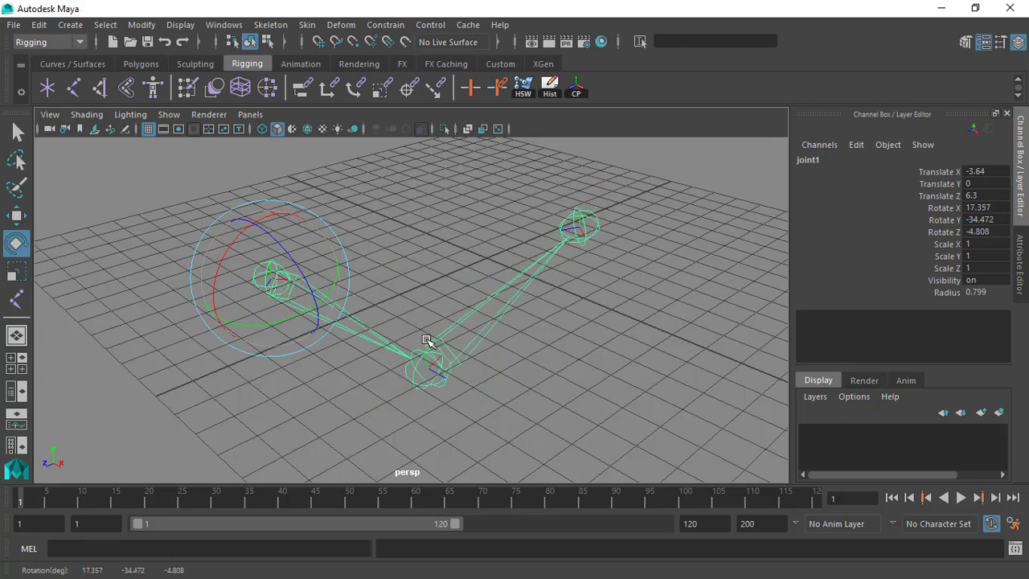
key(ctrl+z)
key(ctrl+z)
key(ctrl+z)
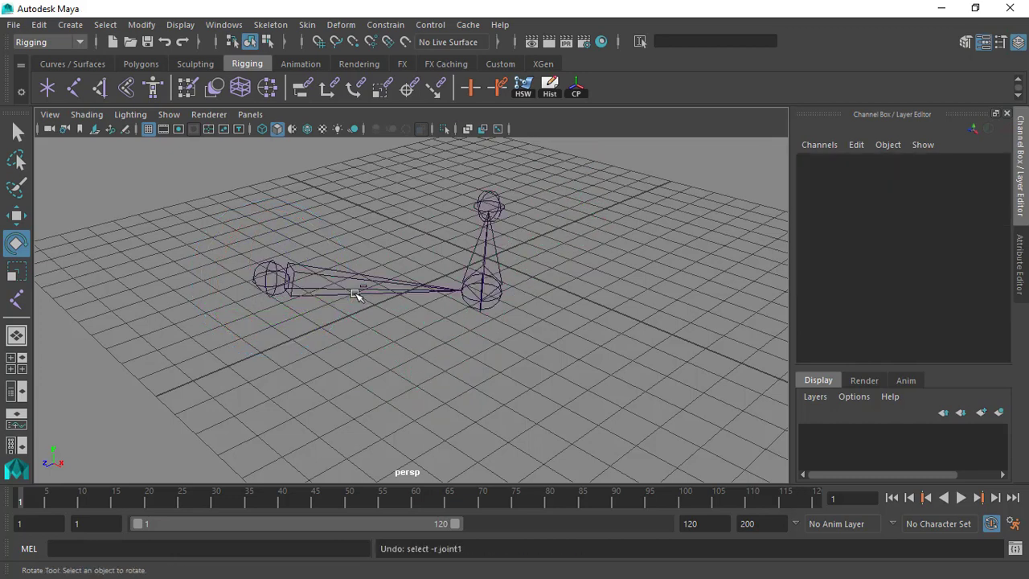
Step: Examine the chain's hierarchy by selecting the end, middle and root joints in turn
alt+drag(357, 296, 403, 356)
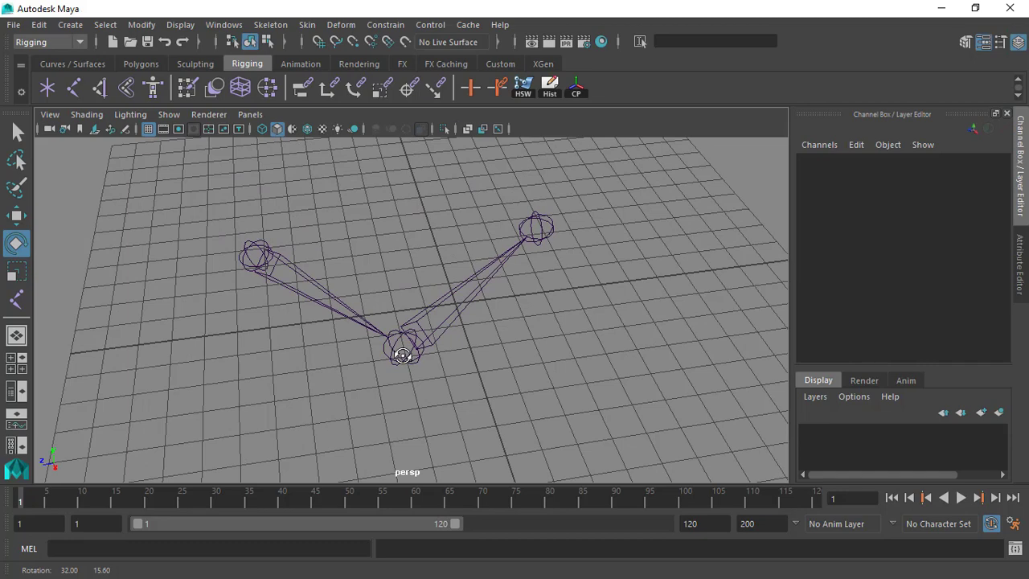
click(486, 272)
alt+drag(538, 304, 496, 326)
click(408, 250)
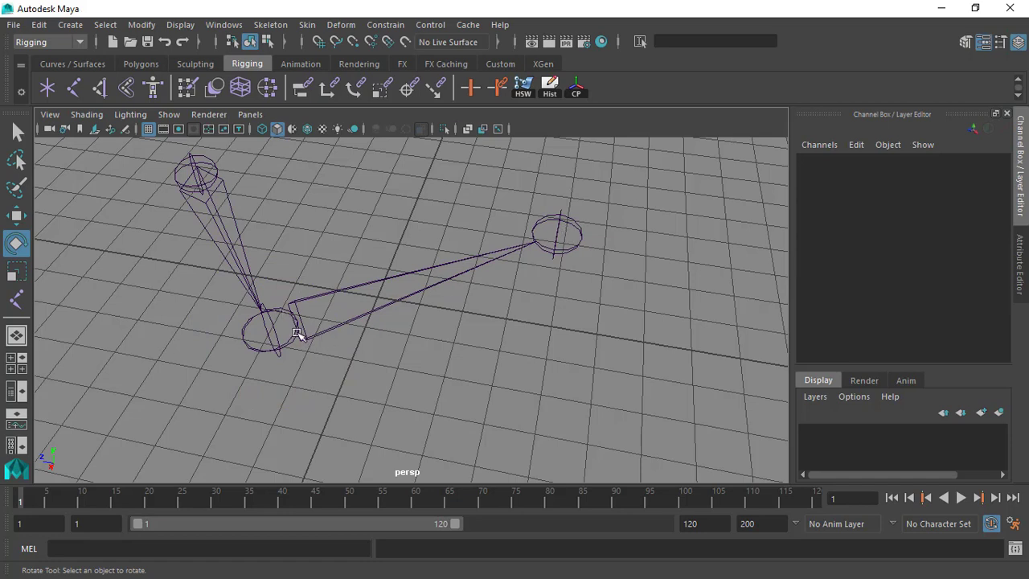
alt+drag(423, 294, 270, 284)
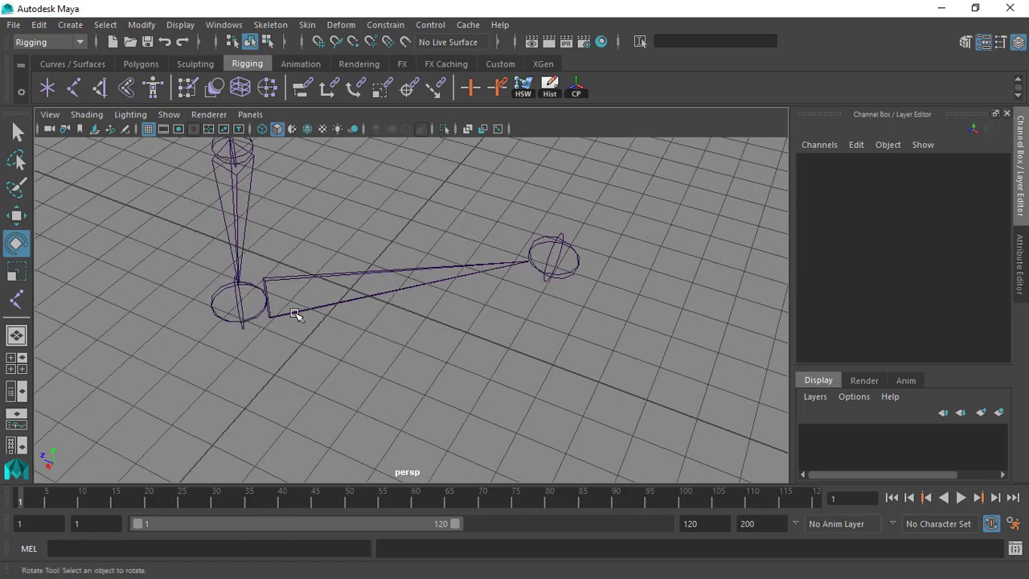
alt+right_drag(335, 311, 309, 296)
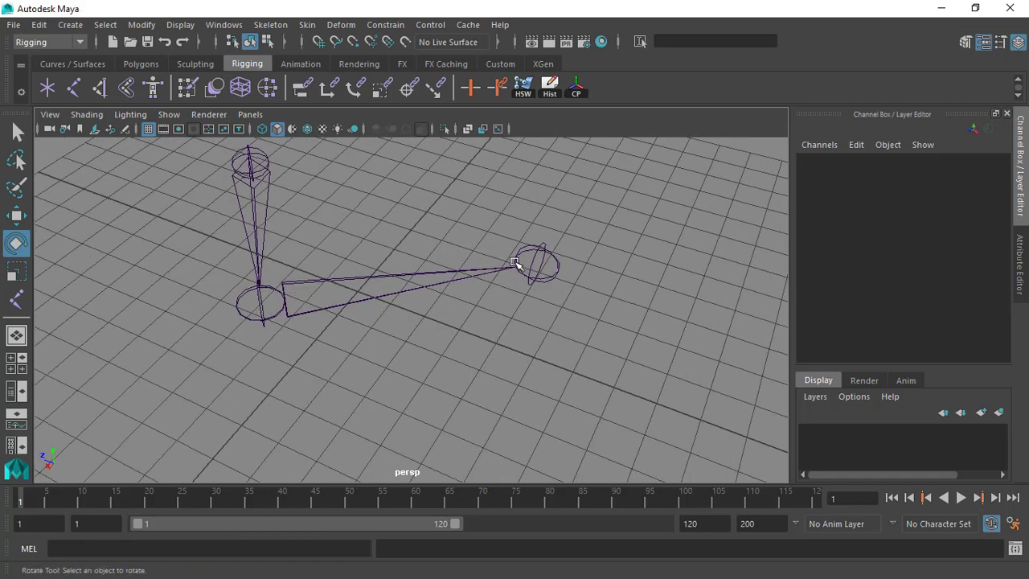
click(536, 251)
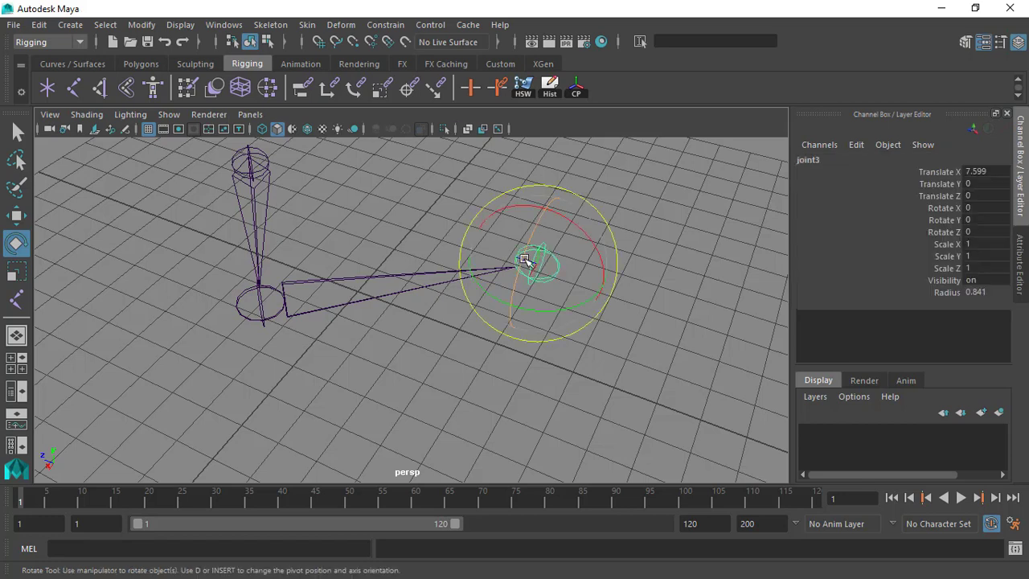
click(261, 311)
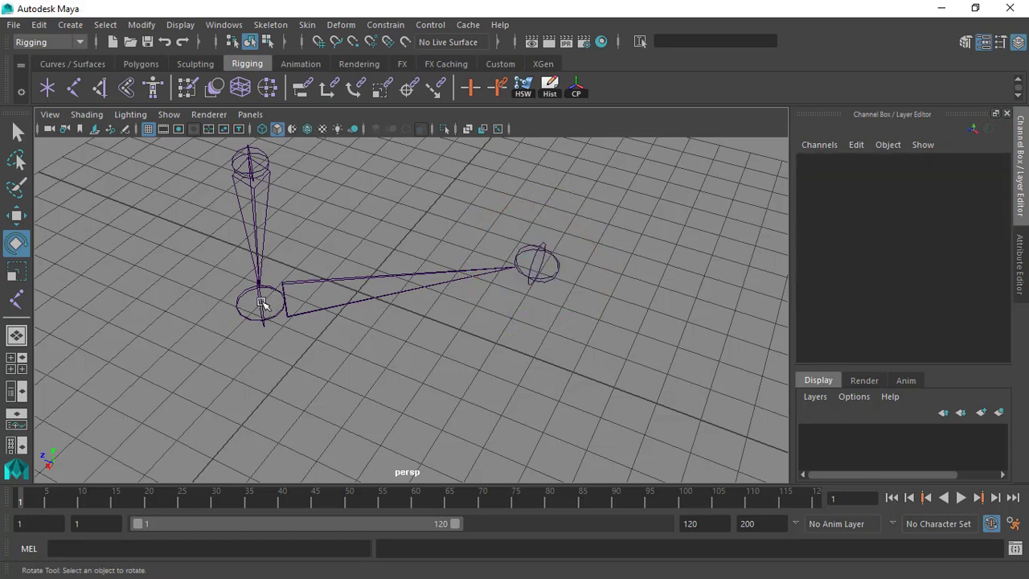
click(259, 304)
alt+drag(264, 298, 330, 295)
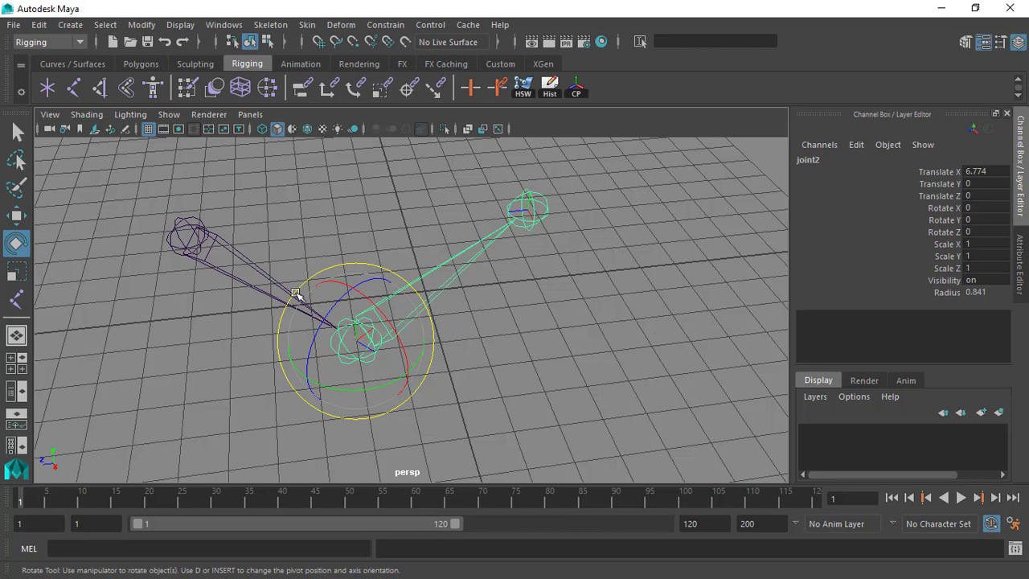
click(195, 236)
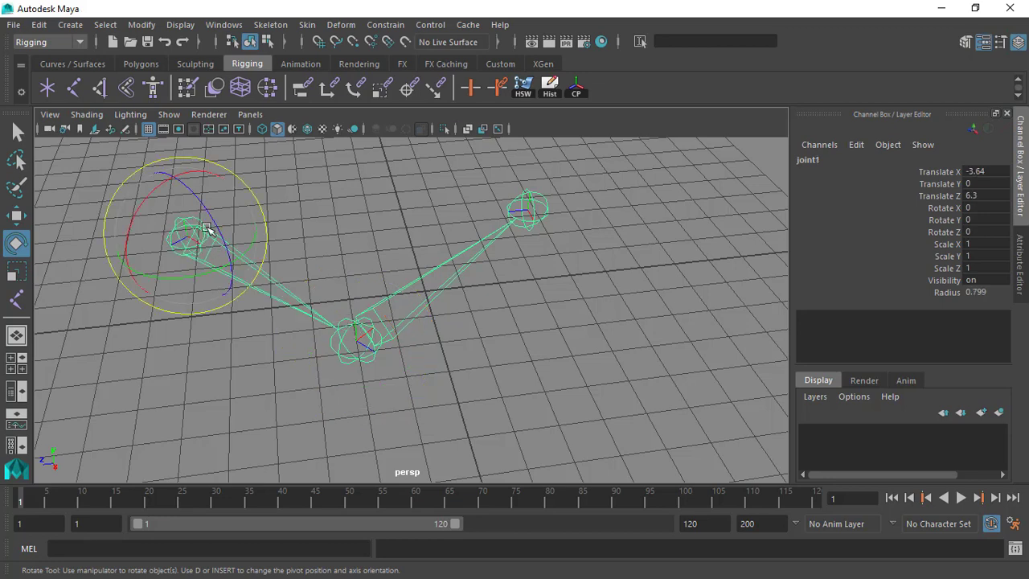
Step: Unparent the end joint from the middle joint and deselect it
alt+drag(256, 272, 385, 290)
click(526, 269)
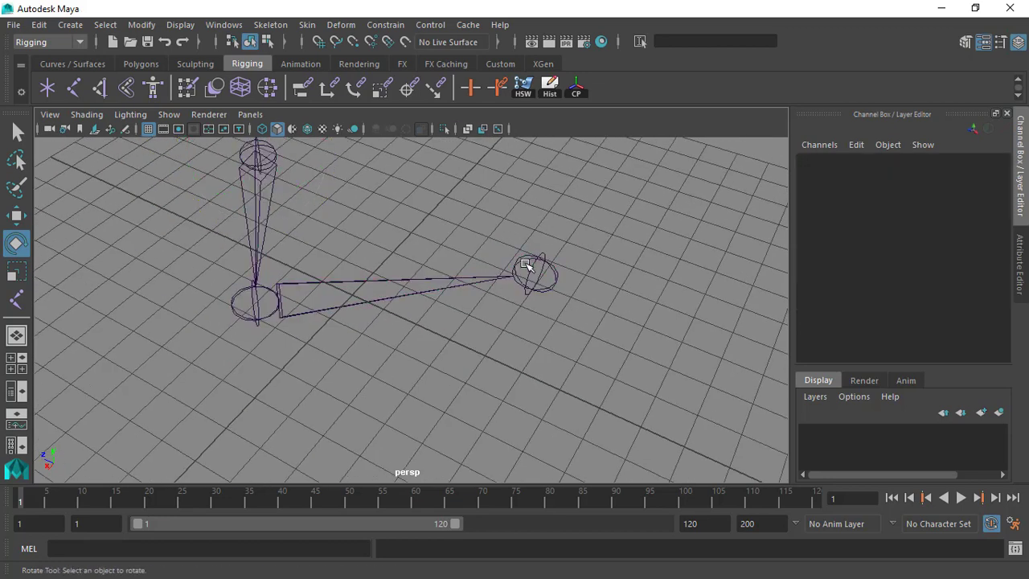
click(532, 257)
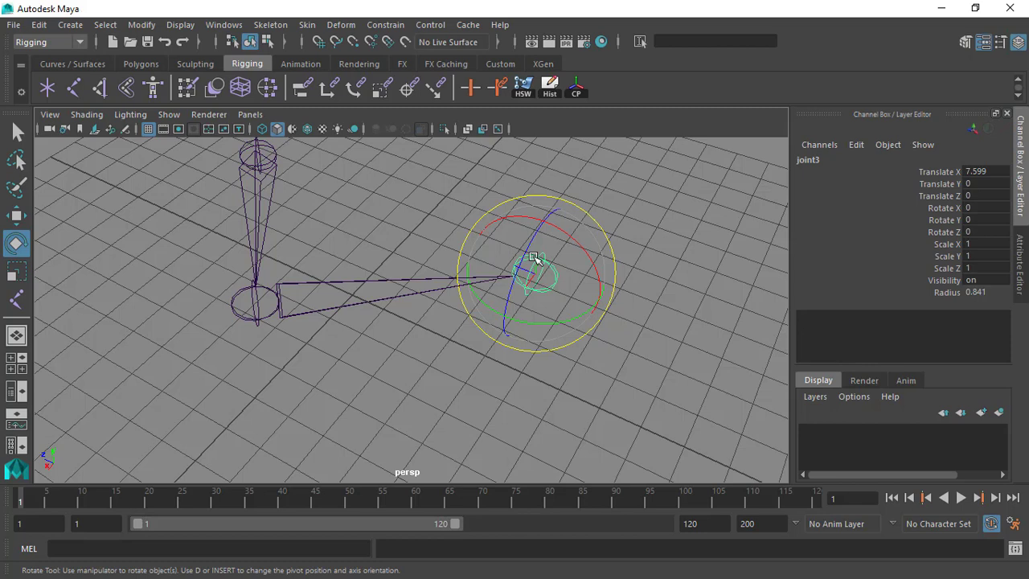
key(shift+p)
click(353, 315)
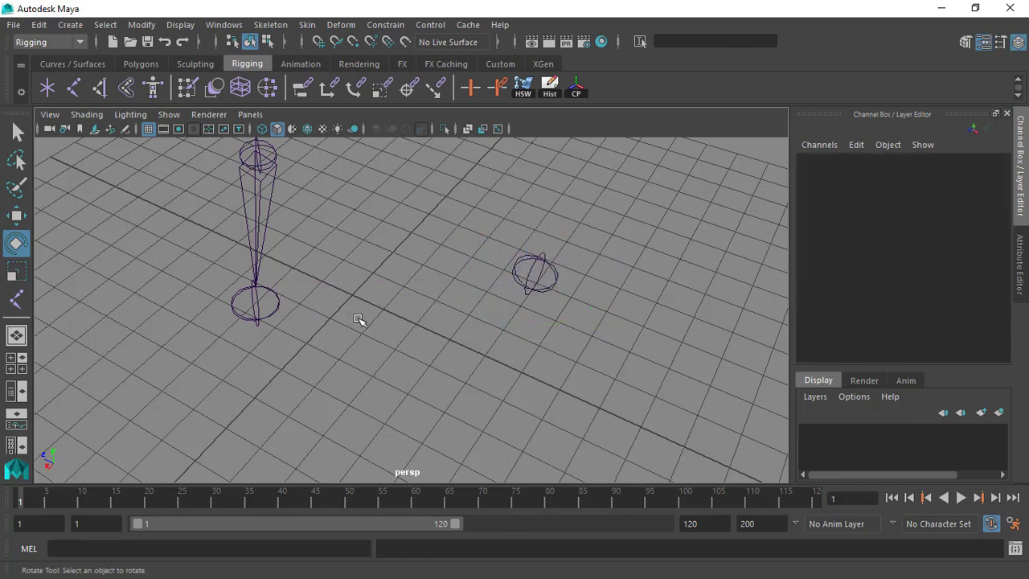
alt+drag(356, 317, 333, 293)
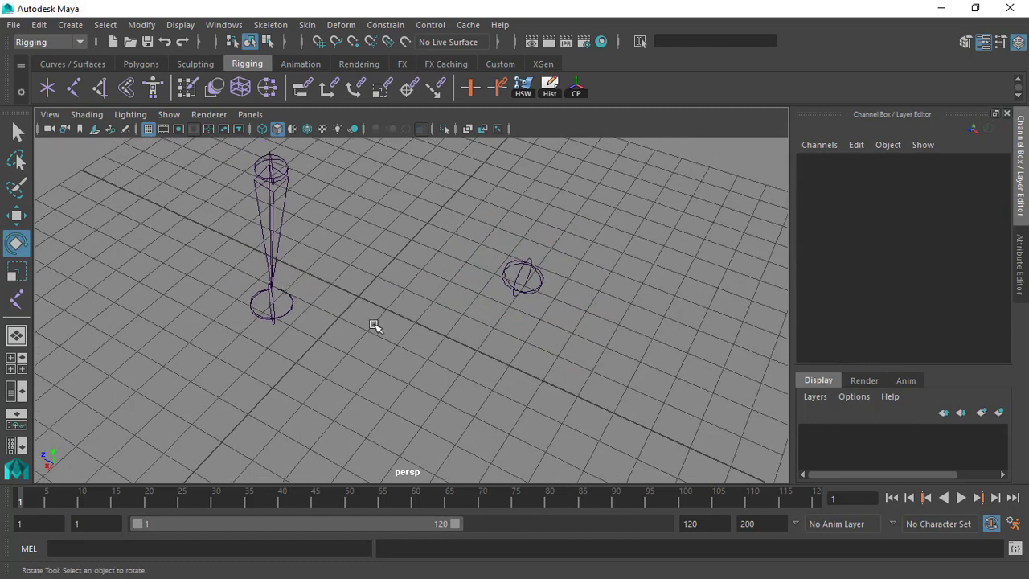
alt+drag(376, 302, 321, 301)
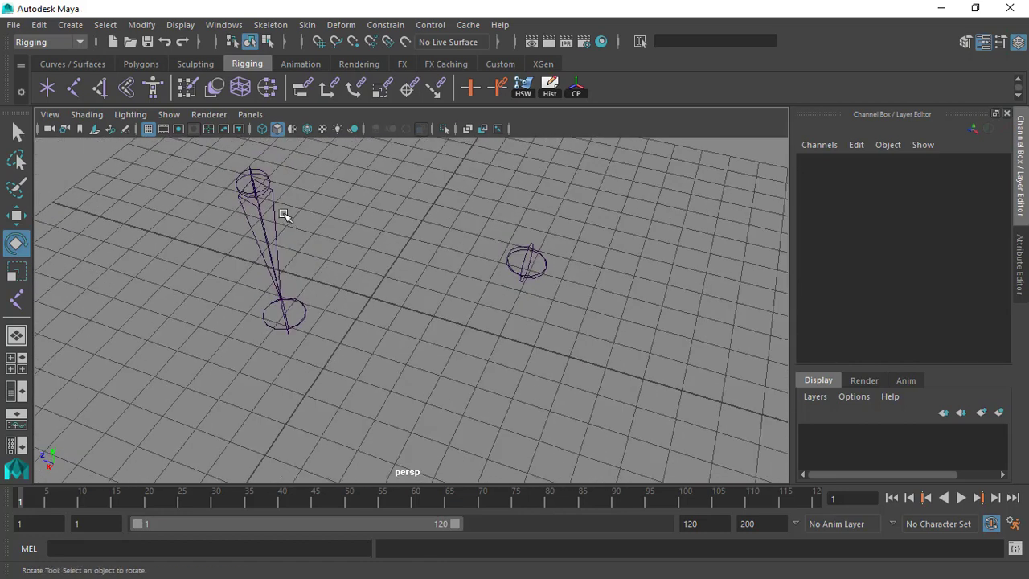
Step: Test-rotate the root joint to see whether the unparented end joint follows, and undo the rotations
click(245, 189)
drag(245, 189, 310, 191)
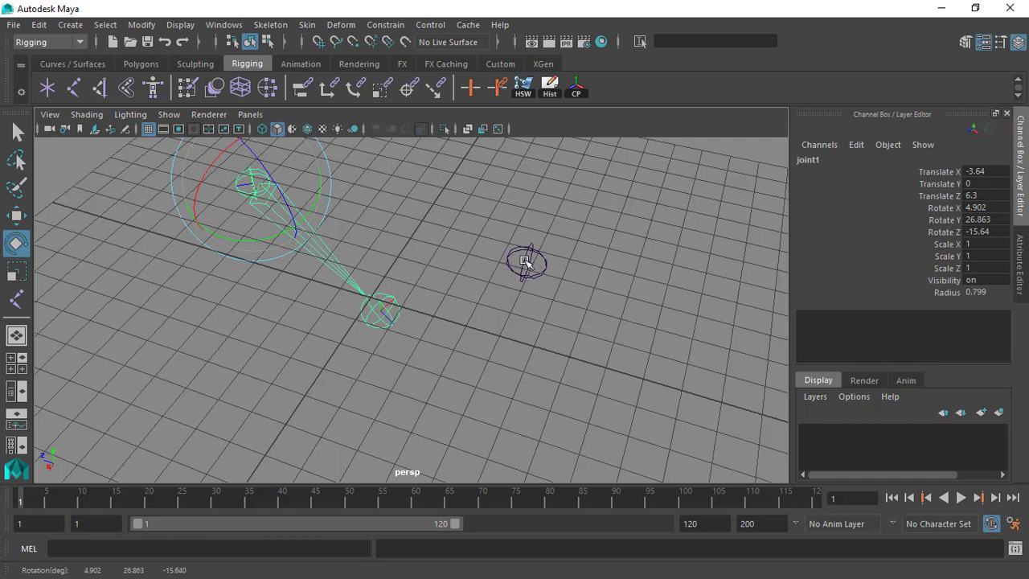
drag(319, 196, 269, 217)
key(ctrl+z)
key(ctrl+z)
key(ctrl+z)
Step: Examine the separated skeleton by selecting the root and middle joints in turn
click(385, 219)
alt+drag(386, 247, 484, 255)
click(200, 312)
alt+drag(265, 321, 206, 313)
drag(191, 314, 240, 296)
click(451, 323)
click(654, 285)
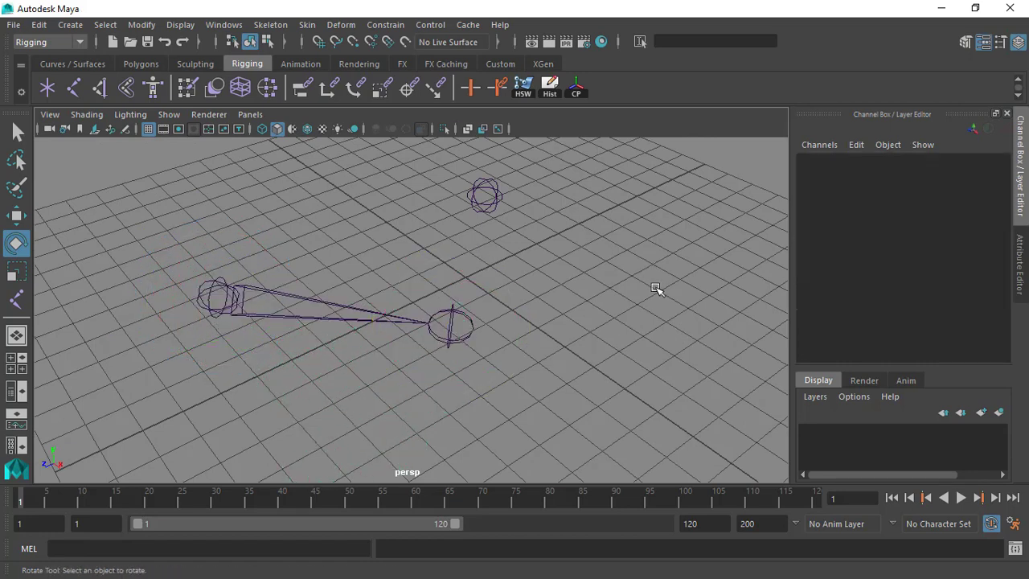
Step: Create a polygon cube with default dimensions at the grid origin
alt+drag(655, 285, 618, 274)
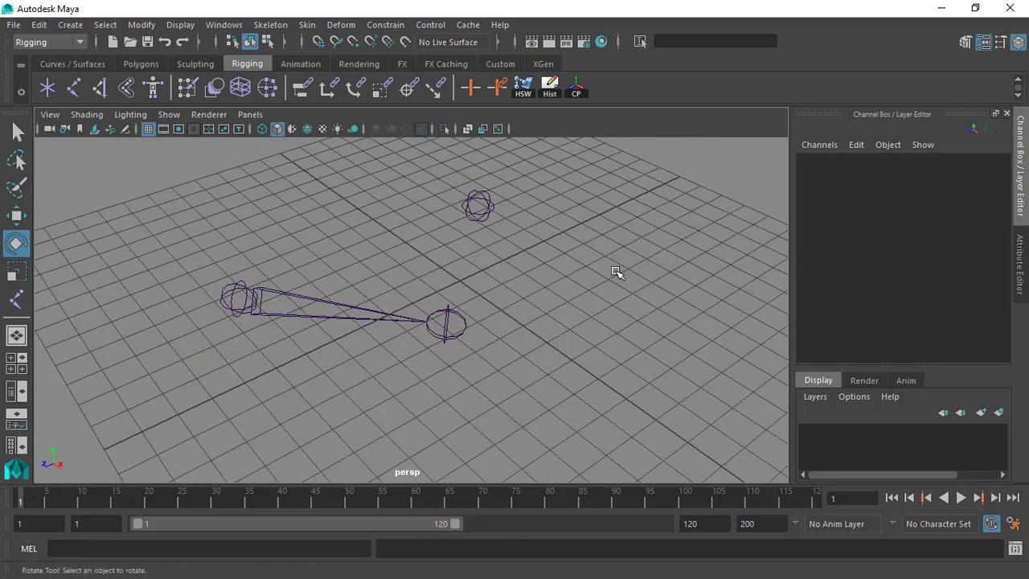
click(70, 25)
mouse_move(197, 78)
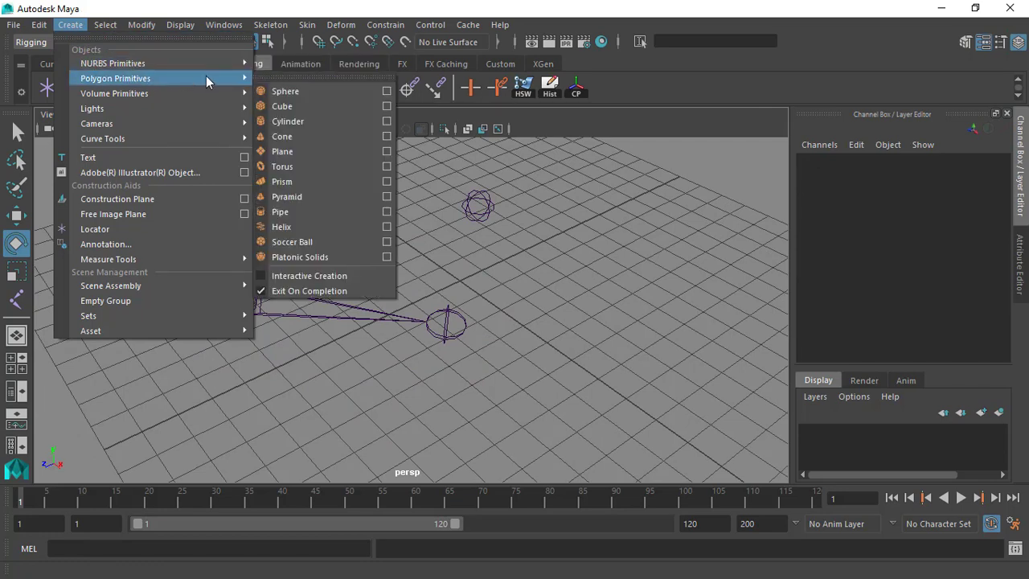
click(283, 106)
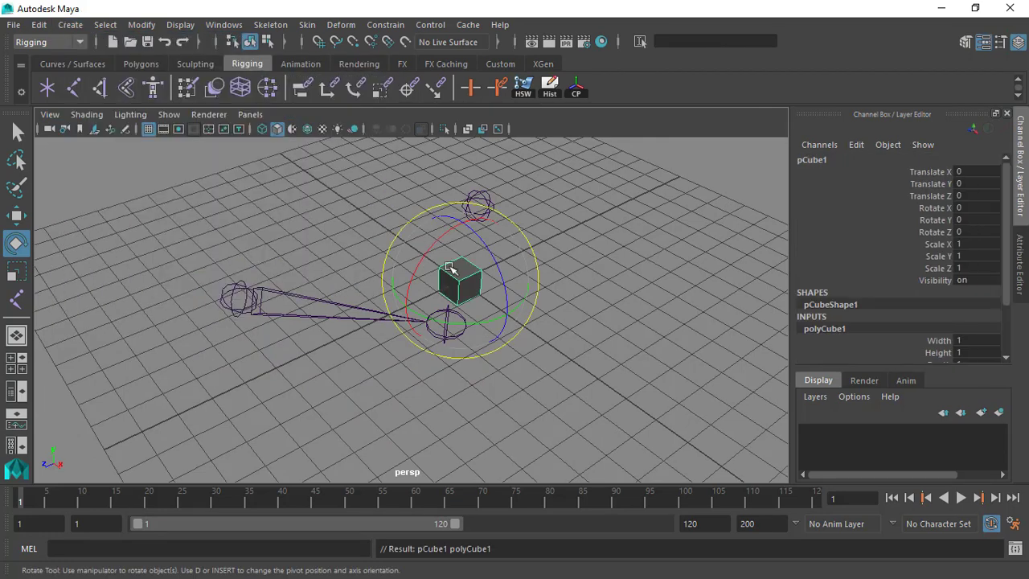
Step: Parent the cube to the root joint, selecting the cube first and the joint second
click(566, 299)
click(465, 283)
scroll(482, 309, up, 2)
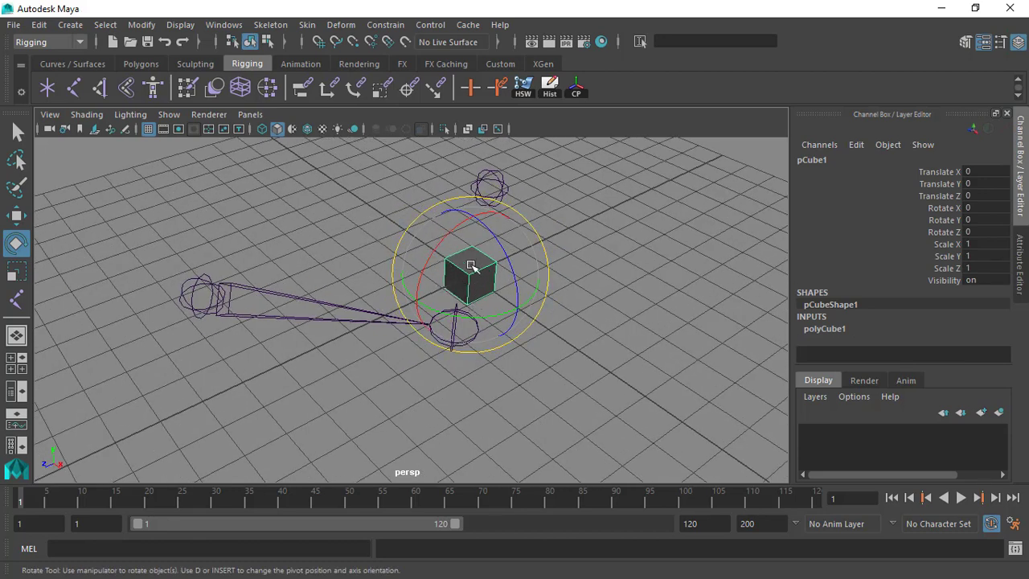
click(214, 292)
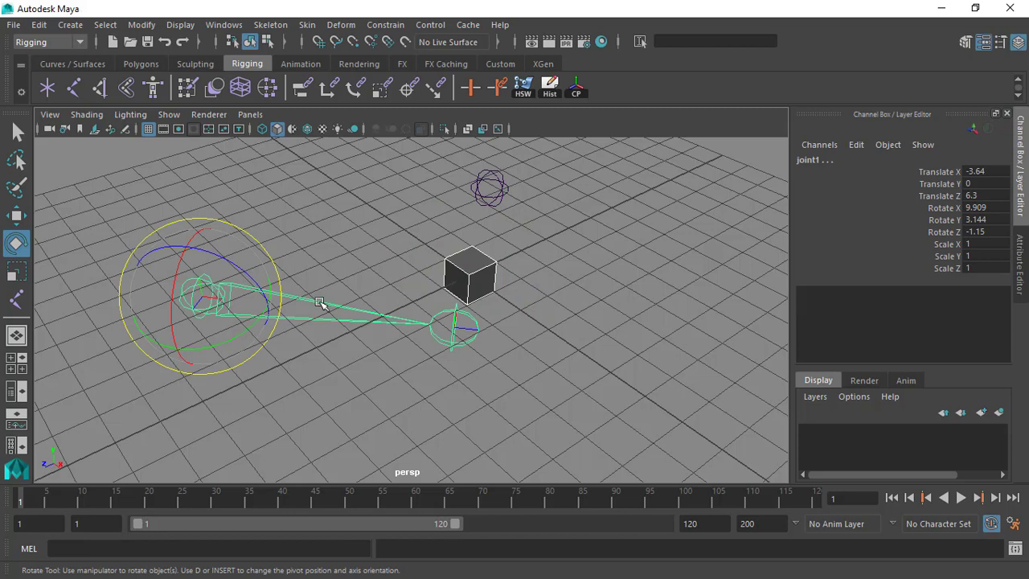
click(547, 253)
click(483, 269)
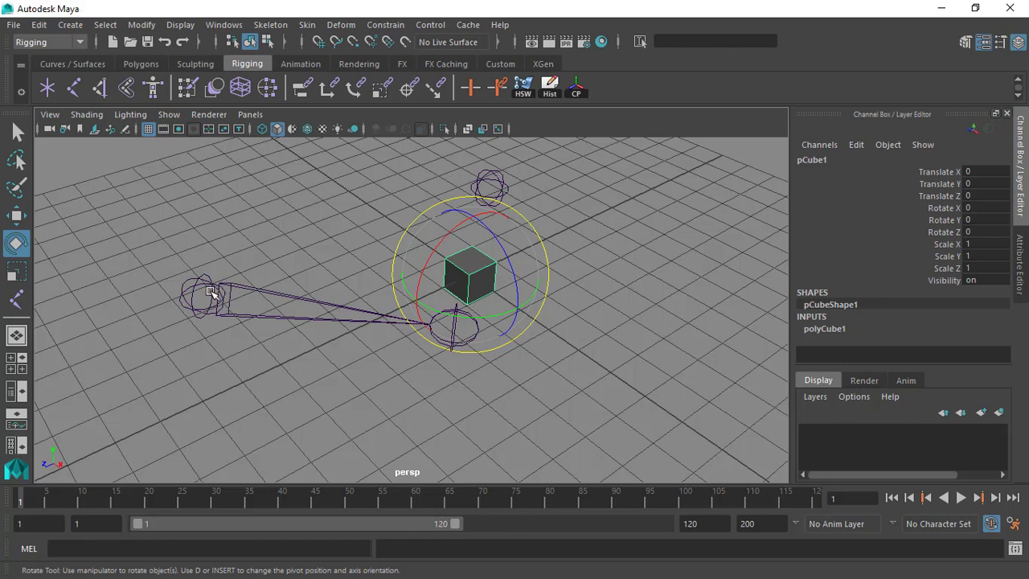
click(212, 294)
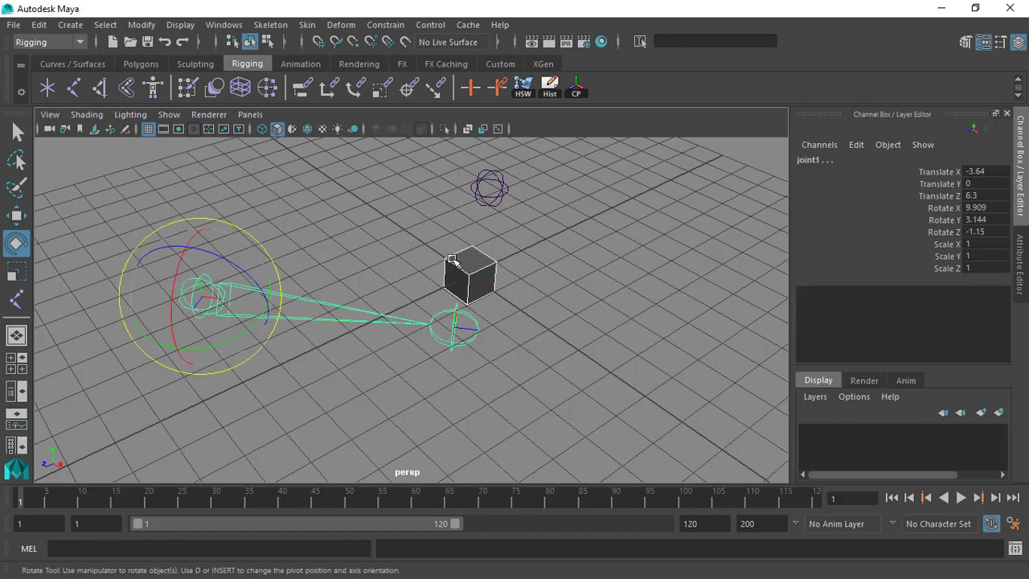
click(453, 259)
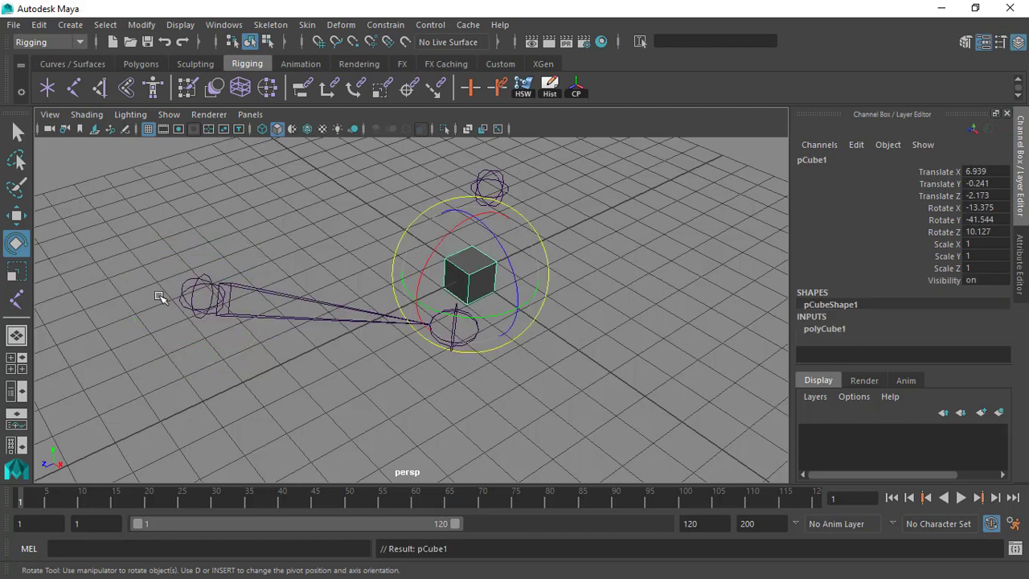
Step: Test-rotate the root joint freely to check whether the parented cube follows, and undo the rotations
click(195, 289)
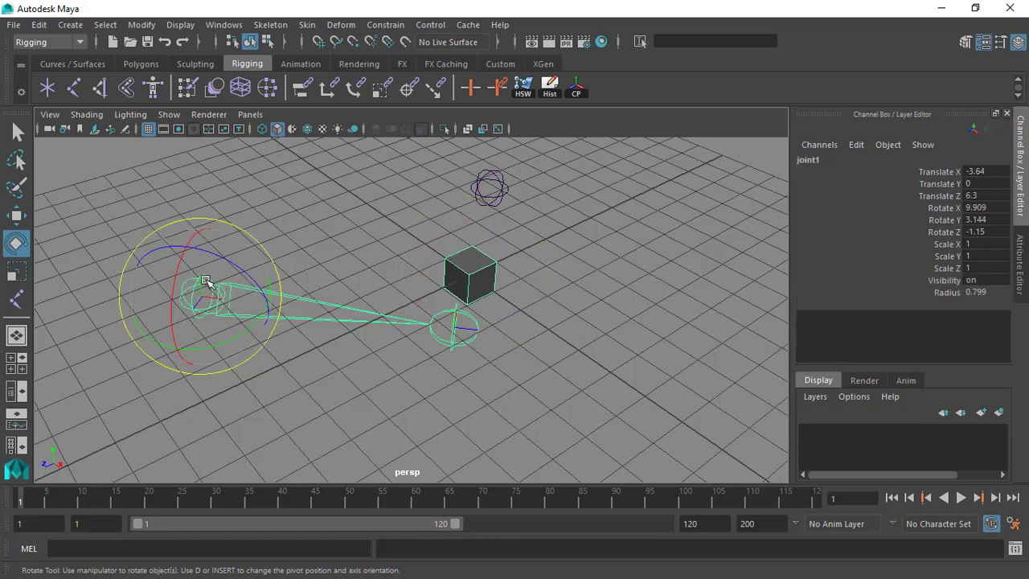
mouse_move(216, 301)
mouse_down()
mouse_move(102, 277)
mouse_move(186, 337)
mouse_move(204, 332)
mouse_move(206, 340)
mouse_move(207, 300)
mouse_up()
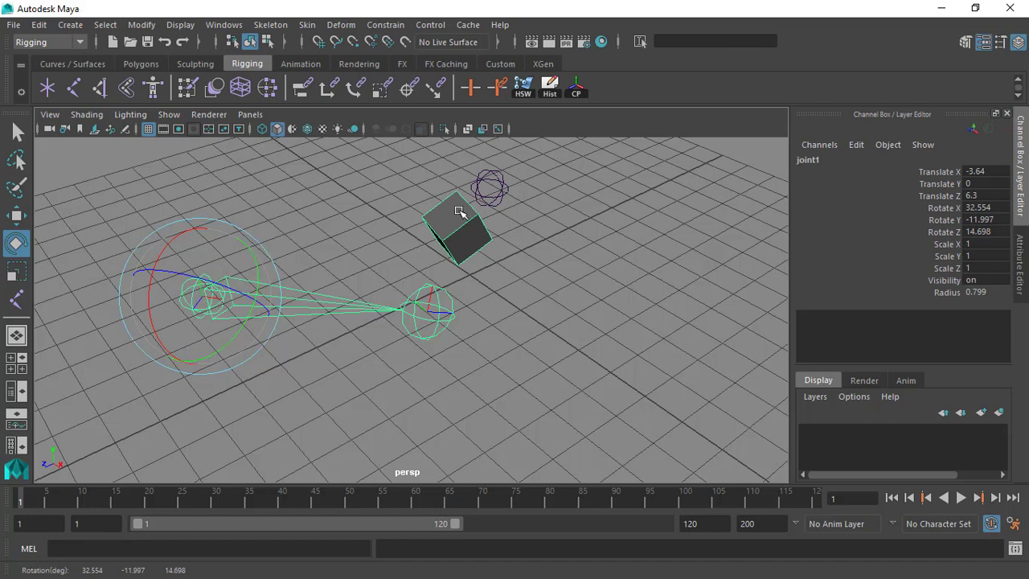
drag(168, 344, 217, 317)
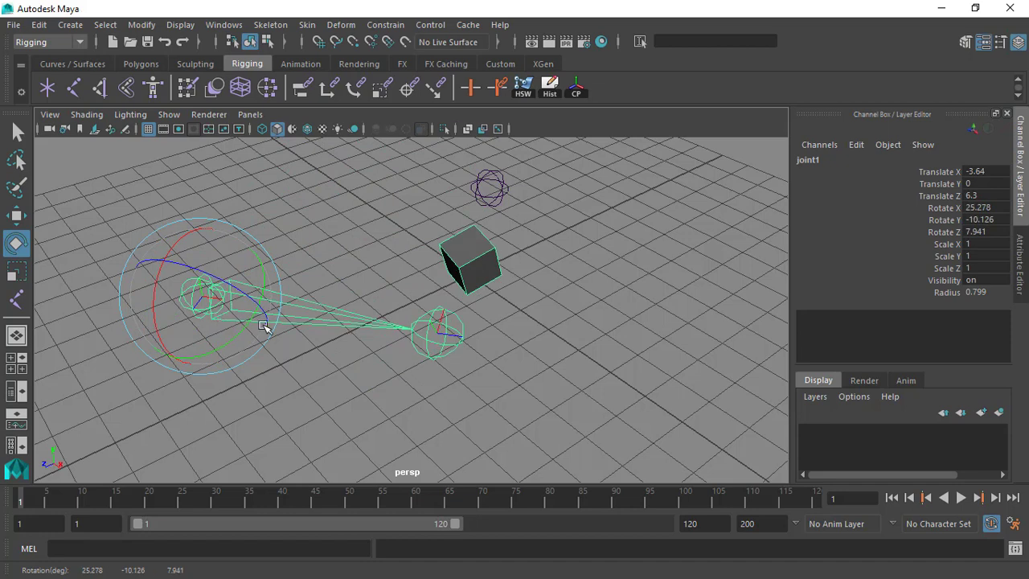
key(ctrl+z)
key(ctrl+z)
key(ctrl+z)
key(ctrl+z)
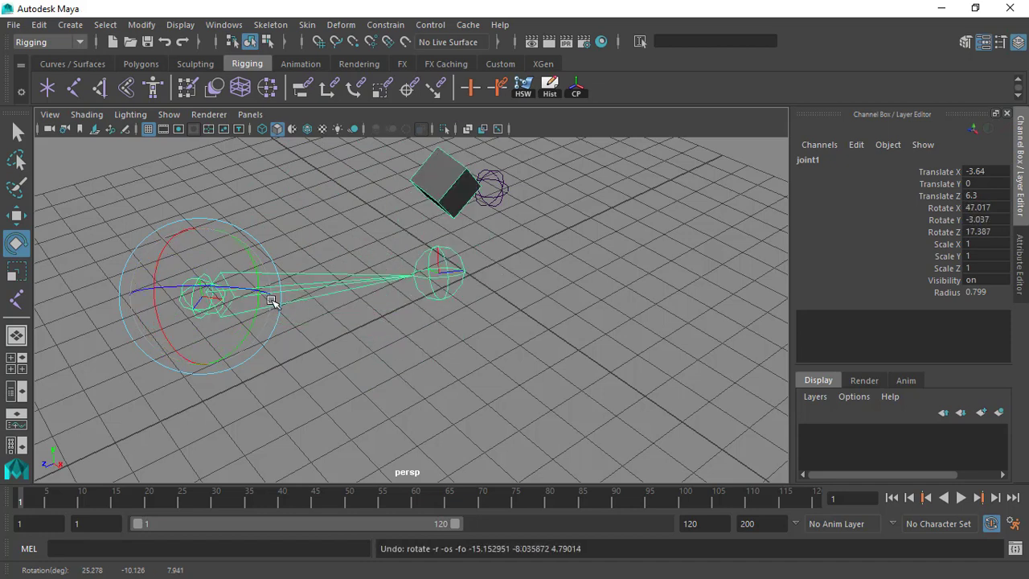
Step: Rotate the root joint freely to about X 28.4, Y -22.6 and Z -0.4 degrees, moving its child joint and cube
mouse_move(239, 320)
mouse_down()
mouse_move(227, 316)
mouse_move(248, 340)
mouse_move(206, 298)
mouse_move(314, 294)
mouse_move(214, 319)
mouse_move(228, 308)
mouse_move(217, 332)
mouse_move(244, 292)
mouse_move(271, 308)
mouse_move(231, 300)
mouse_move(239, 311)
mouse_up()
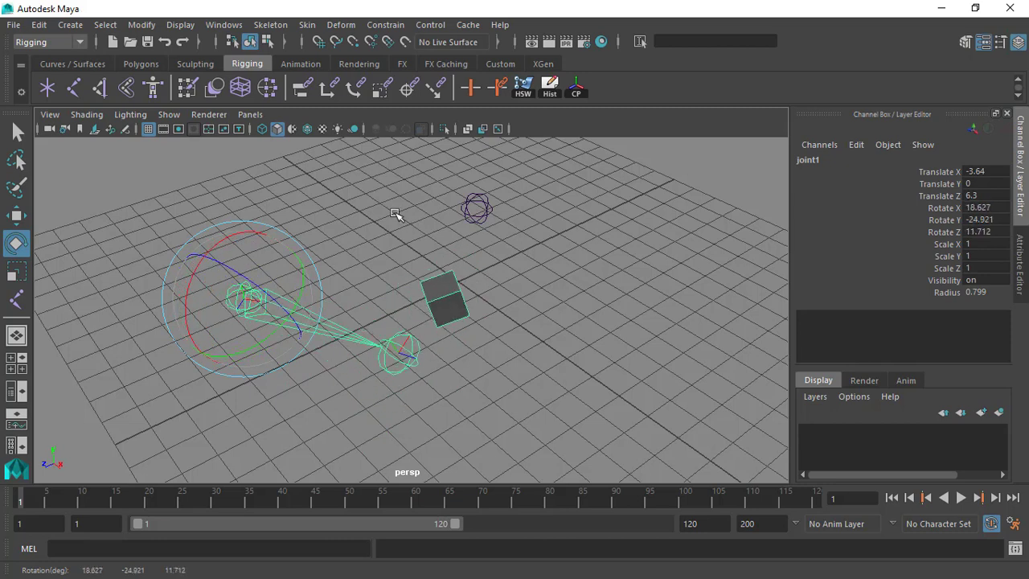
drag(288, 268, 259, 255)
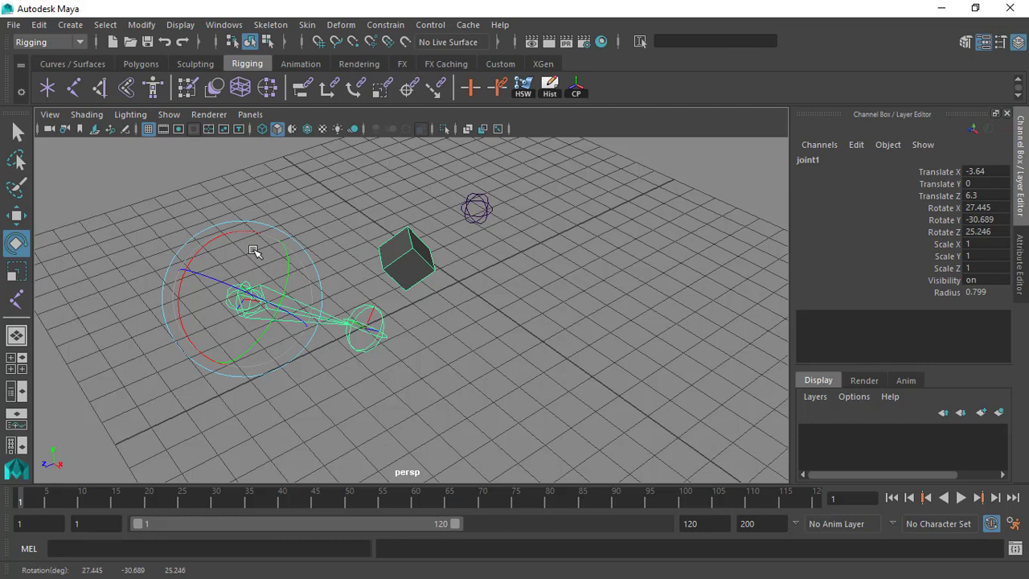
drag(254, 251, 284, 278)
click(429, 264)
alt+drag(429, 264, 356, 281)
click(283, 273)
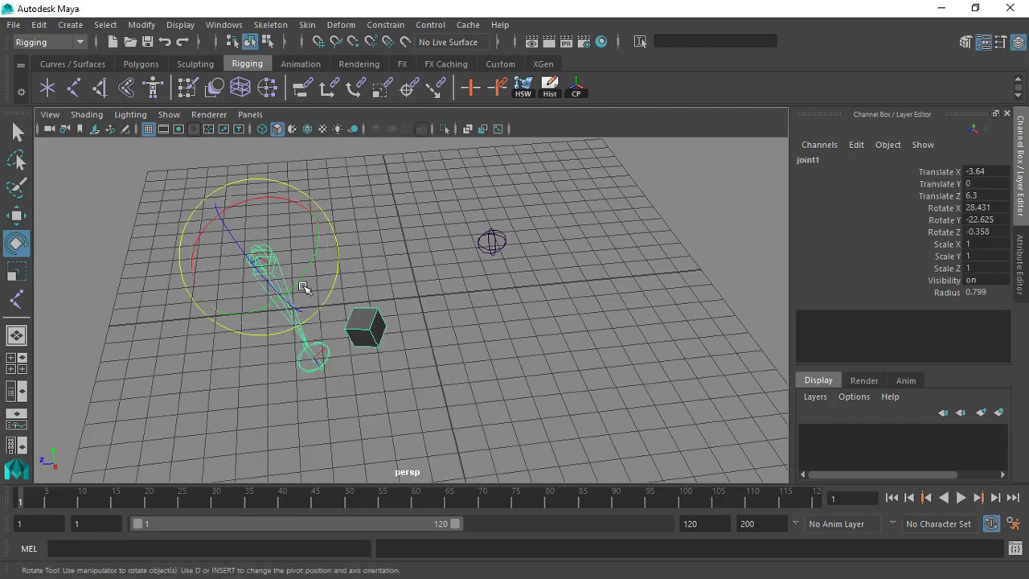
Step: Examine the joint chain, its parented cube and the separate end joint from several angles, leaving everything deselected
click(491, 239)
click(319, 227)
alt+drag(319, 227, 352, 234)
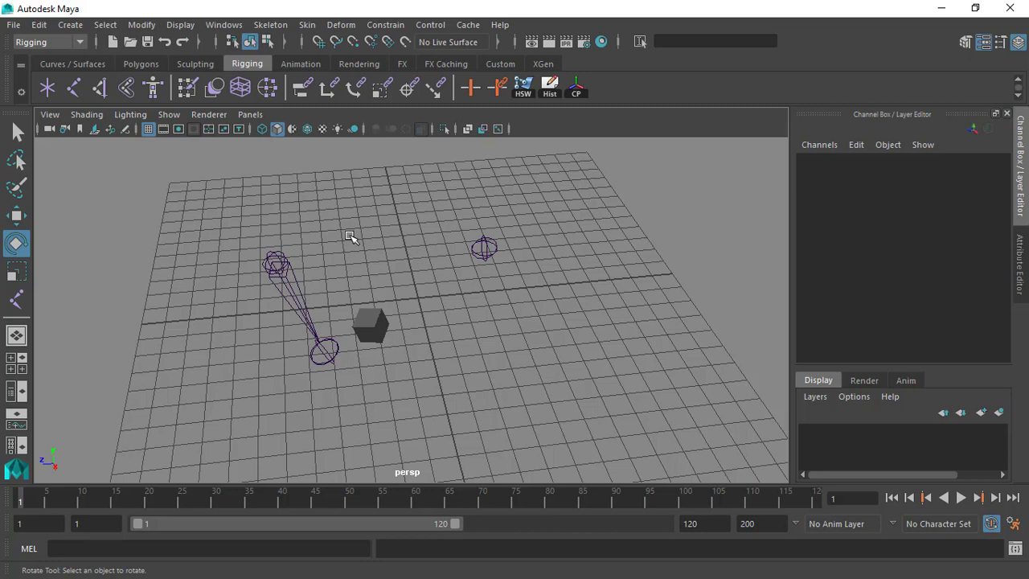
click(295, 280)
alt+drag(295, 280, 306, 247)
click(356, 225)
click(285, 271)
click(416, 211)
click(479, 232)
alt+drag(480, 234, 404, 244)
click(339, 225)
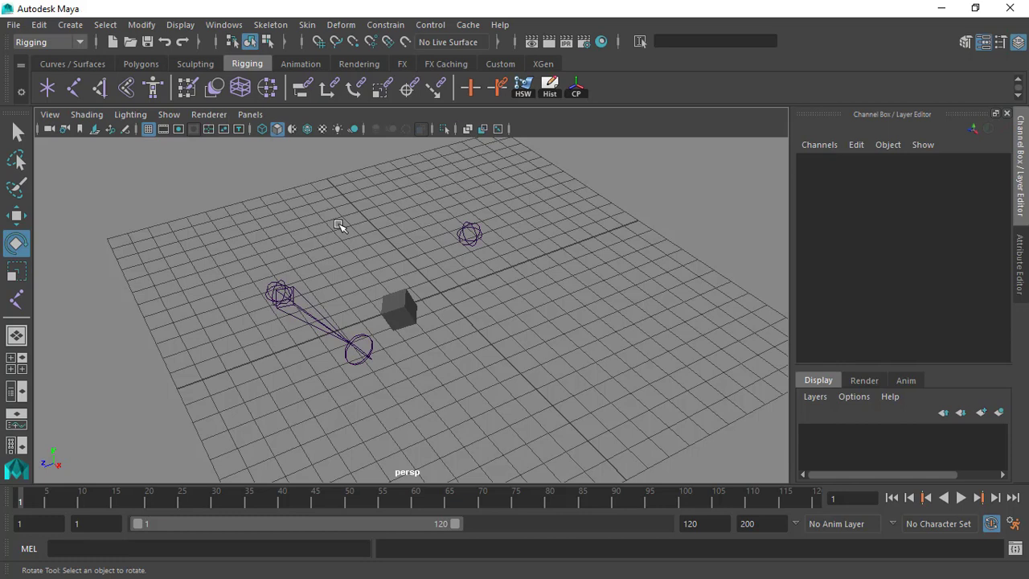
alt+drag(392, 255, 373, 232)
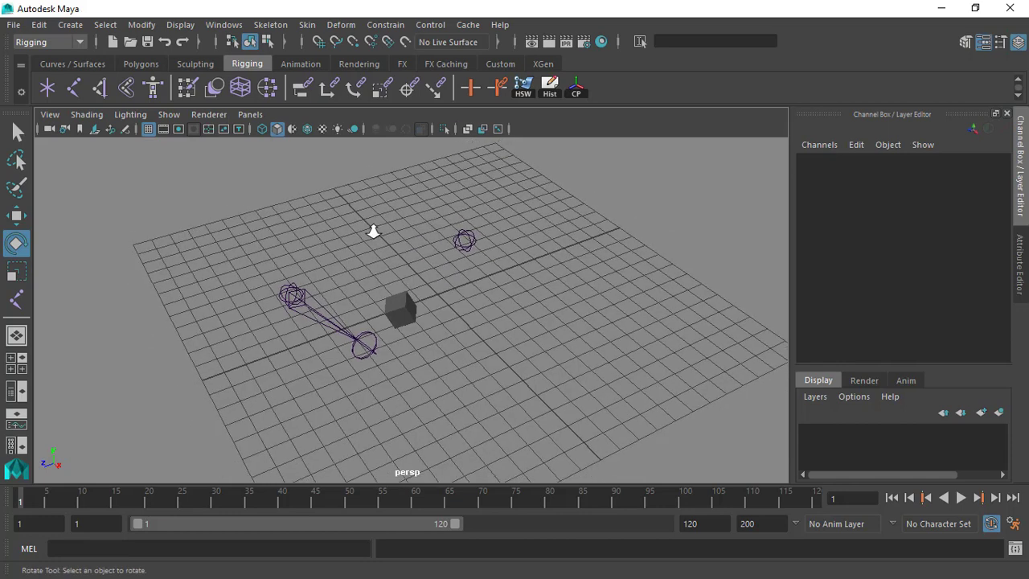